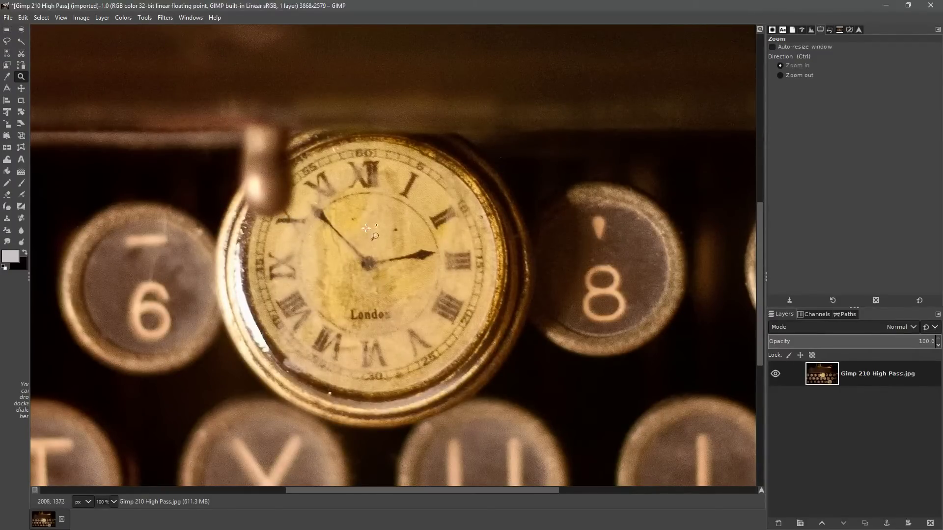
- Duplicate the photo layer and name the copies GE and GM
drag(368, 232, 458, 234)
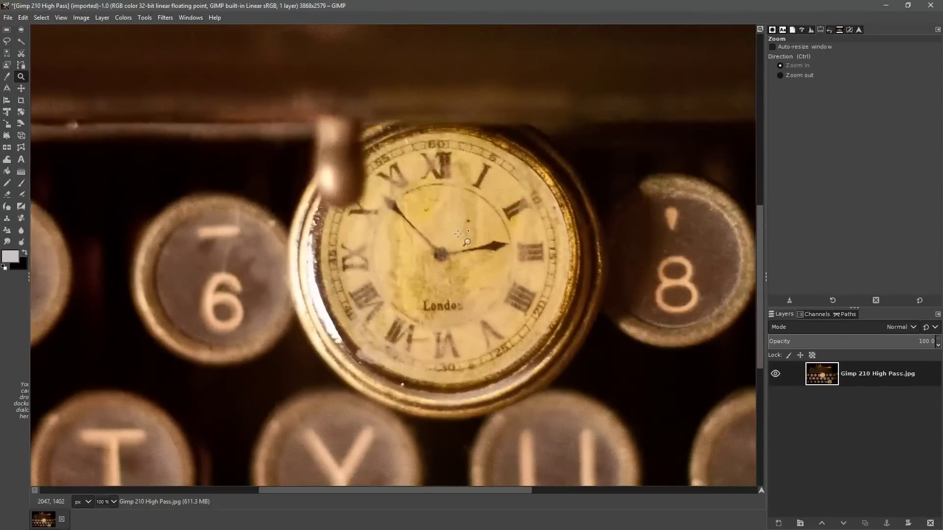
ctrl+click(458, 234)
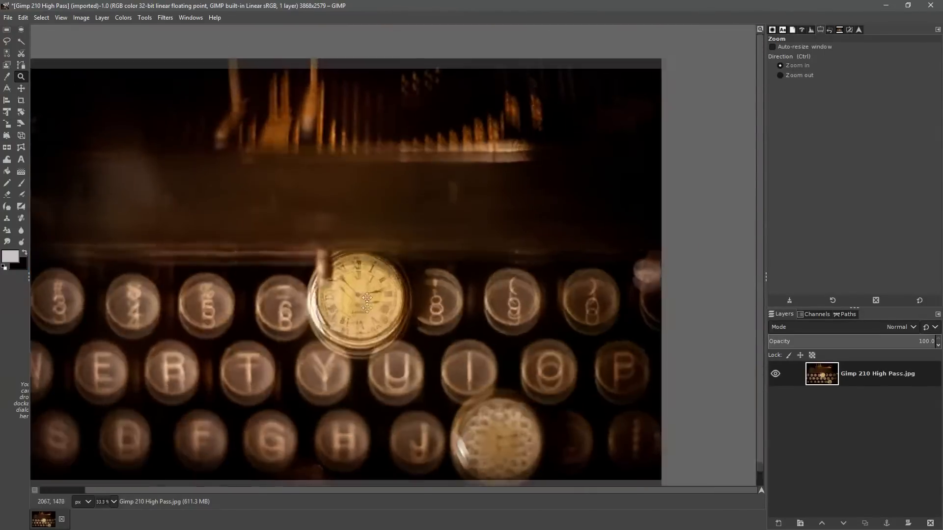
key(1)
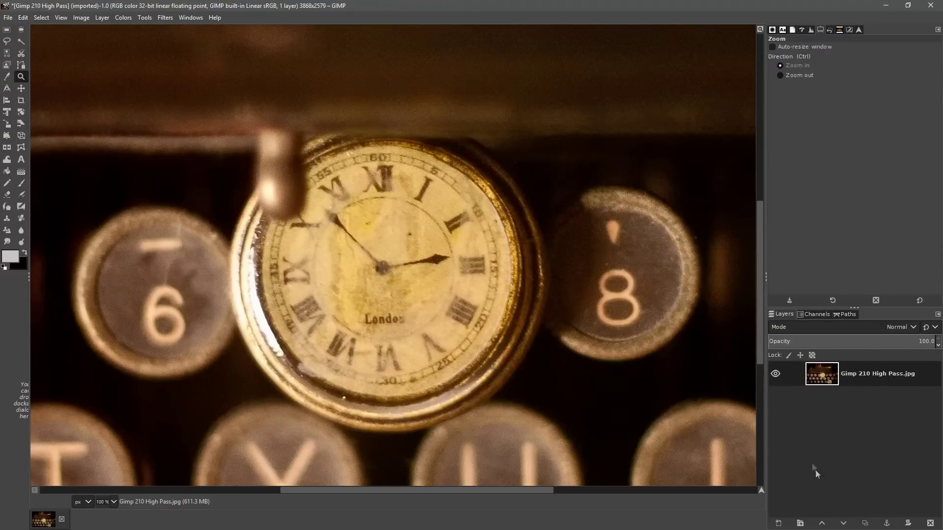
click(864, 523)
double_click(853, 376)
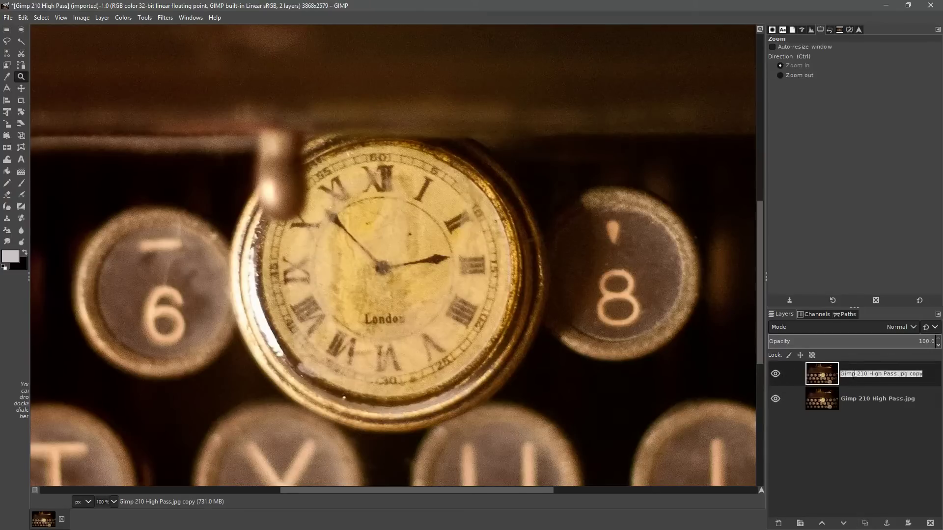
text(GE)
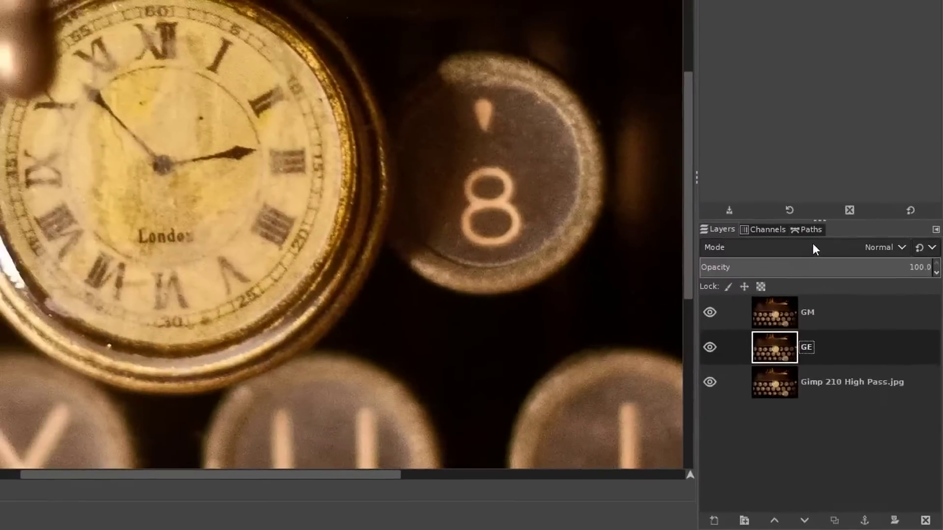
- Set GE to Grain extract mode and GM to Grain merge mode, then reselect GE
click(727, 55)
scroll(844, 393, down, 4)
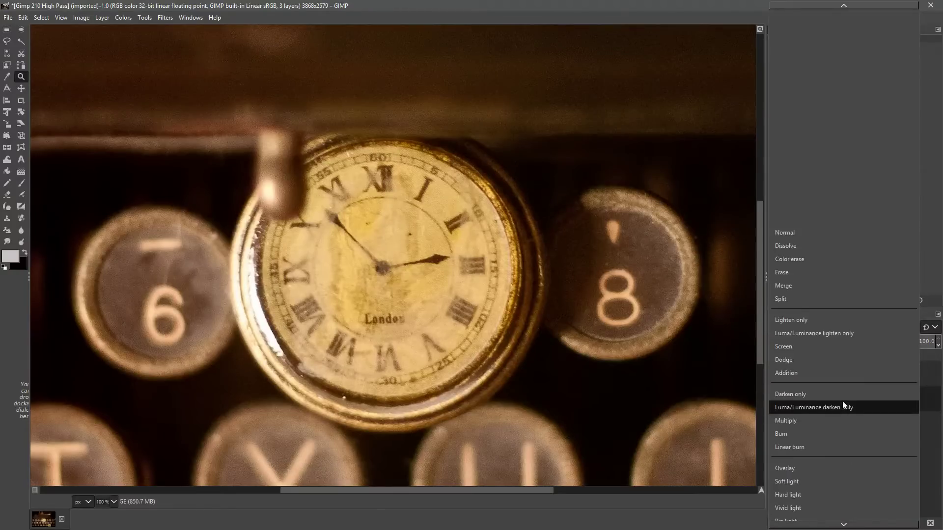
scroll(842, 402, down, 5)
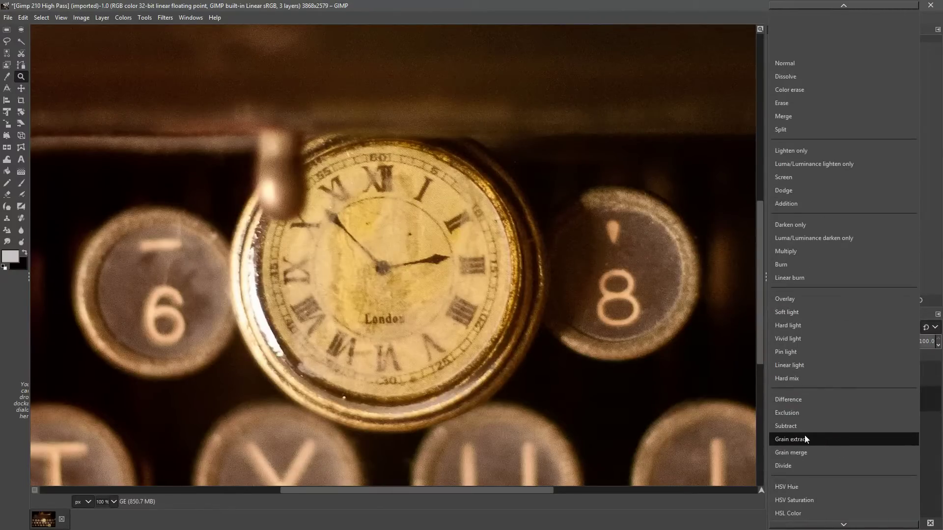
click(803, 438)
click(843, 381)
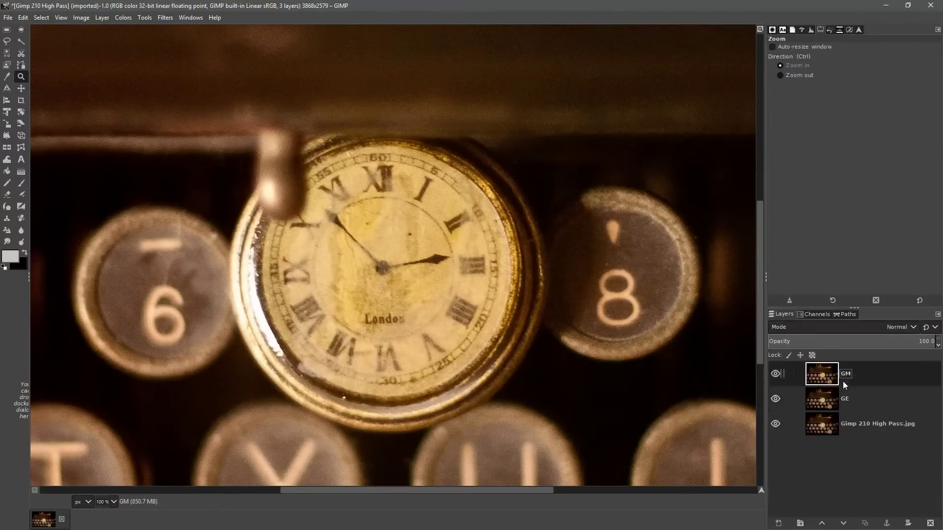
click(842, 333)
scroll(835, 402, down, 5)
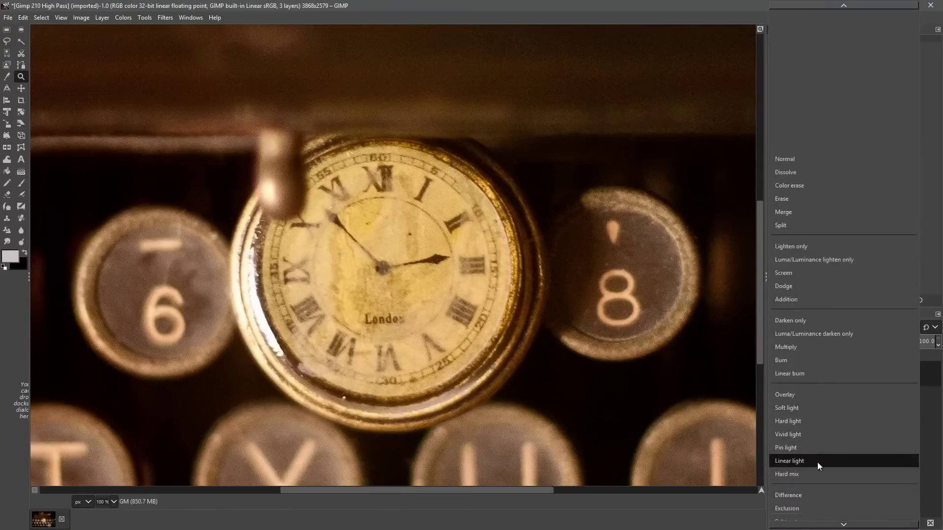
scroll(815, 467, down, 2)
click(806, 487)
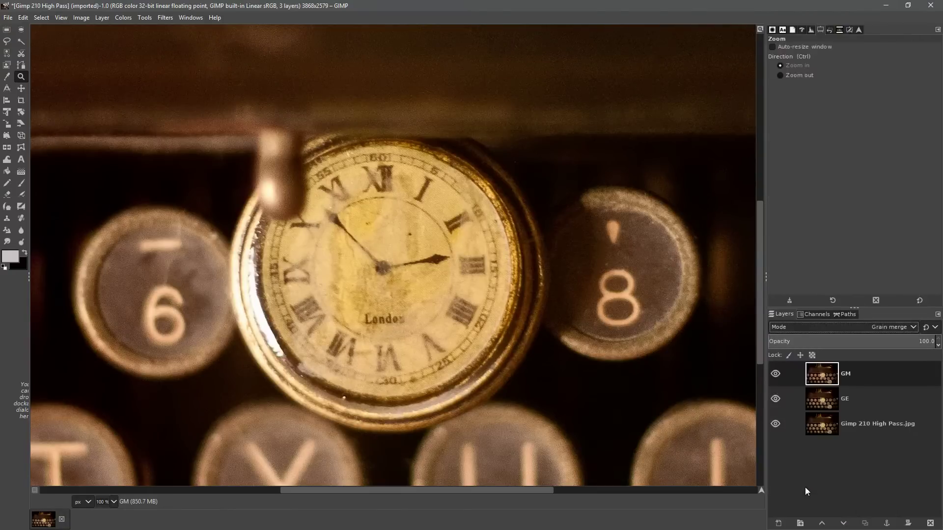
click(823, 406)
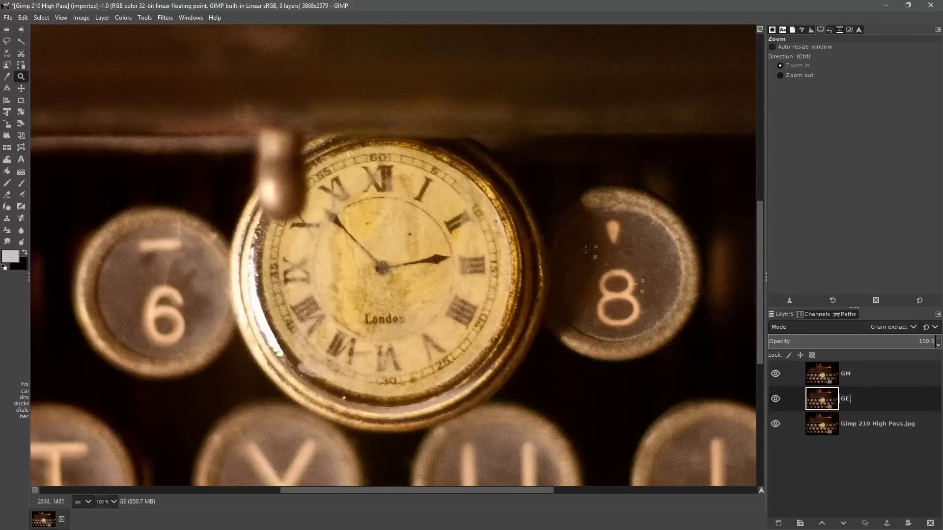
- Preview Gaussian Blur at size 1.50 on GE with Split view, the guide placed over the clock
click(160, 18)
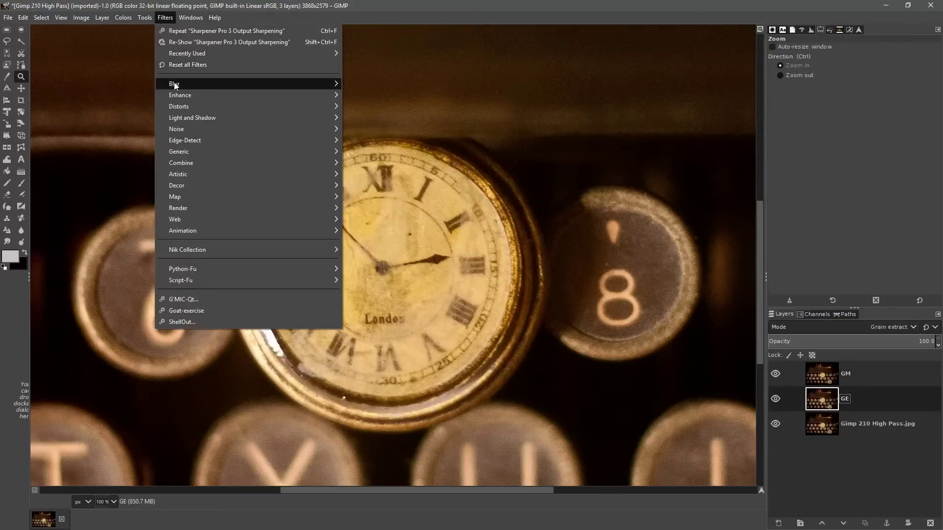
mouse_move(174, 85)
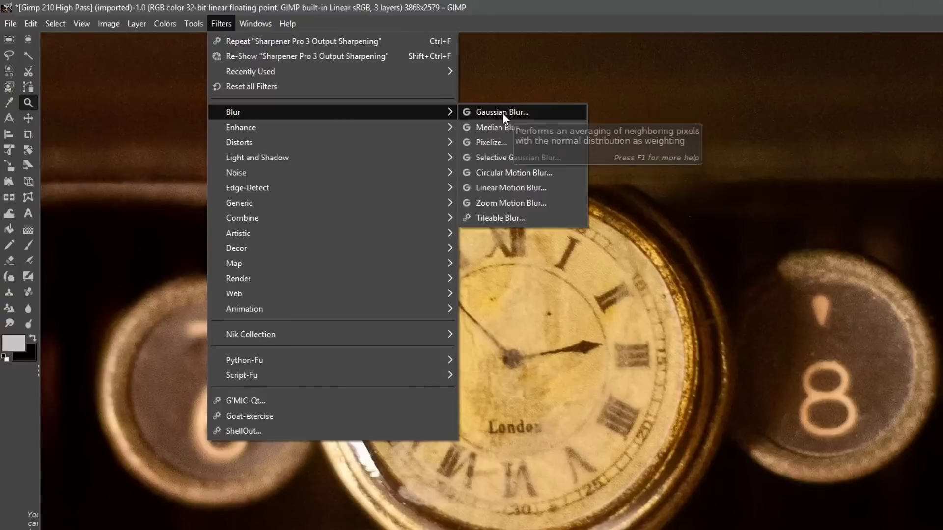
click(519, 113)
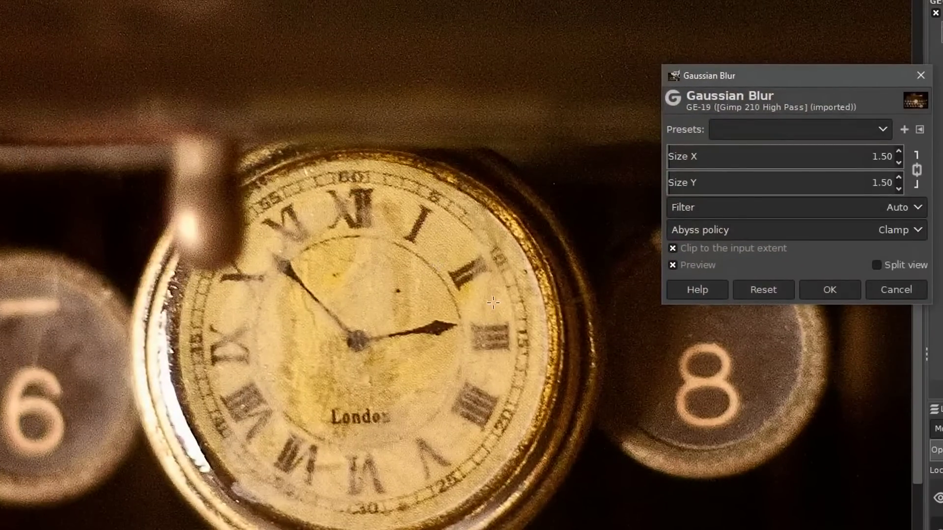
click(886, 267)
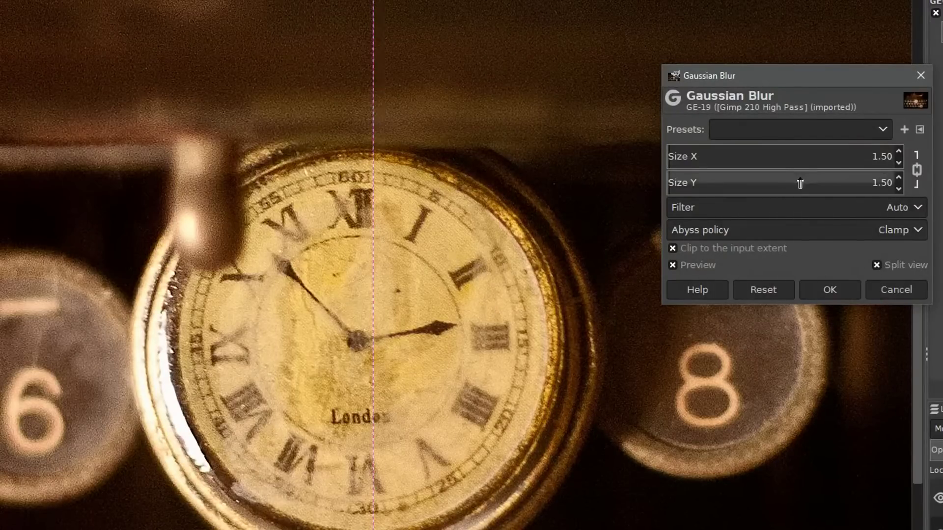
drag(378, 255, 528, 308)
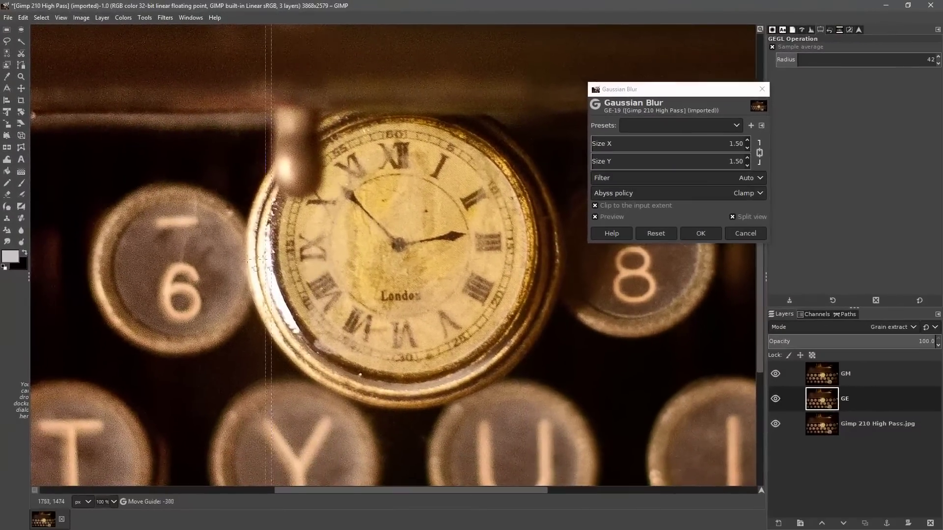
drag(614, 306, 546, 285)
drag(346, 226, 476, 187)
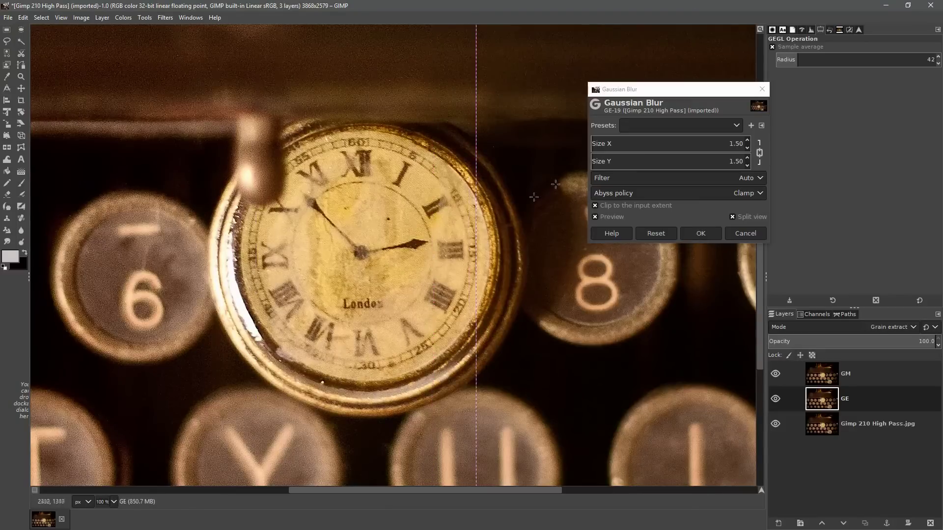
- Raise the blur size to 6.00 on X and Y, check the split preview, and apply it
drag(603, 143, 601, 143)
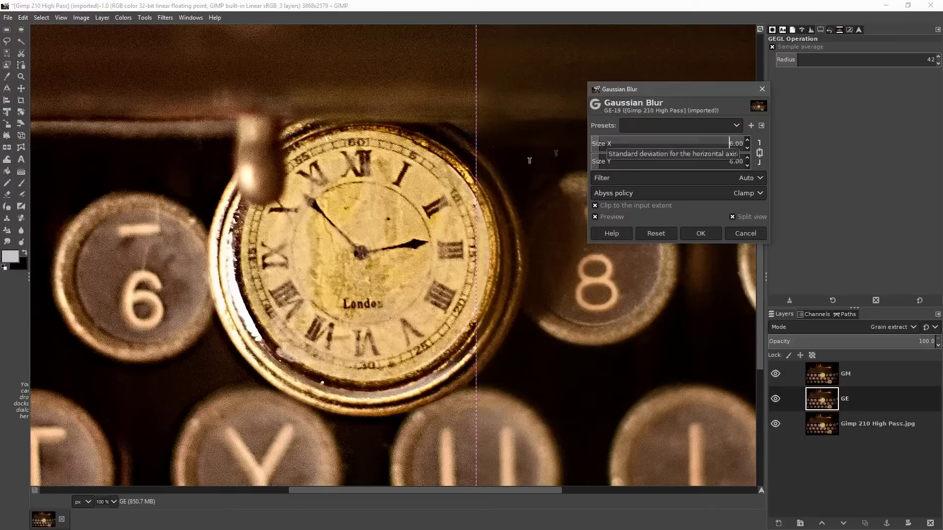
drag(476, 179, 442, 221)
scroll(375, 235, down, 2)
scroll(375, 234, left, 1)
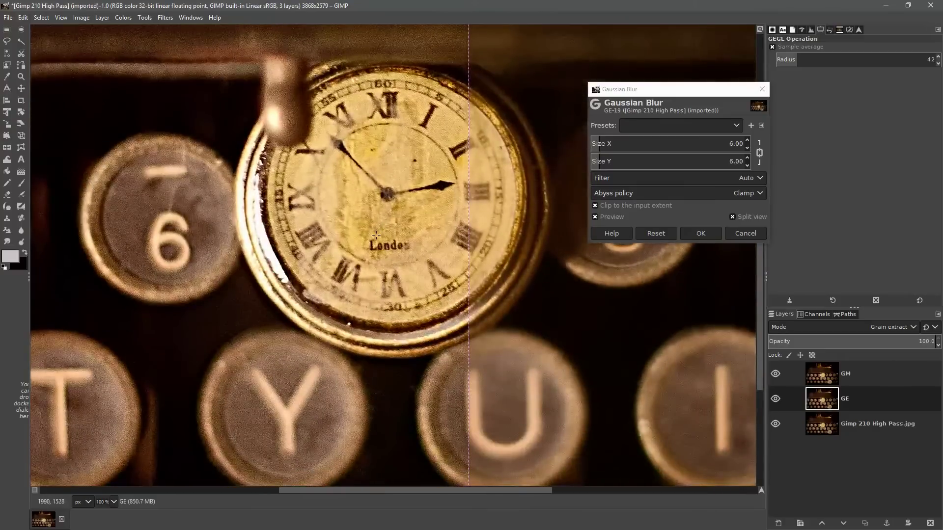
scroll(376, 236, down, 4)
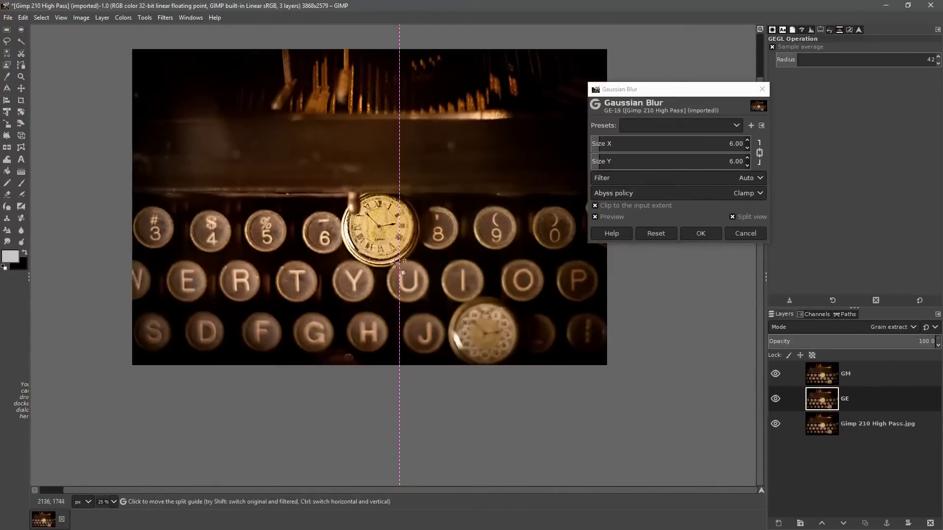
drag(400, 261, 517, 256)
scroll(472, 246, up, 2)
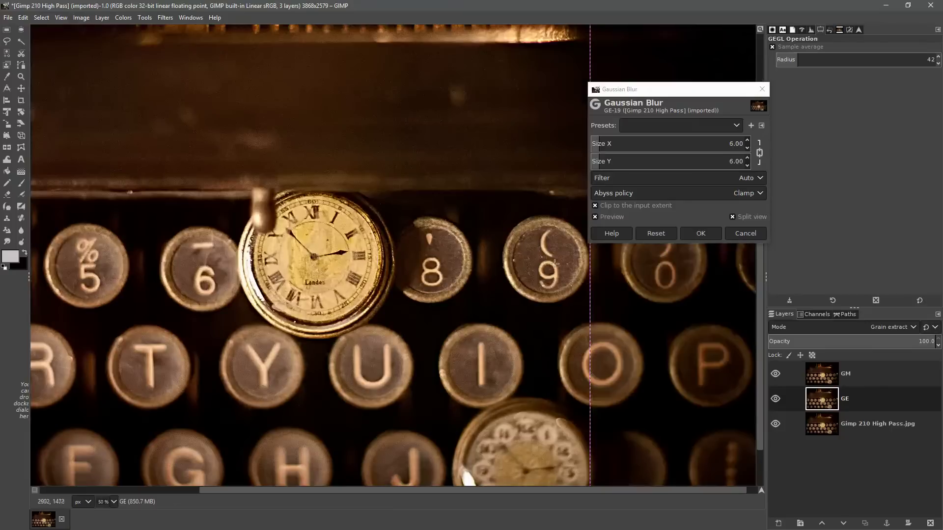
drag(593, 274, 325, 242)
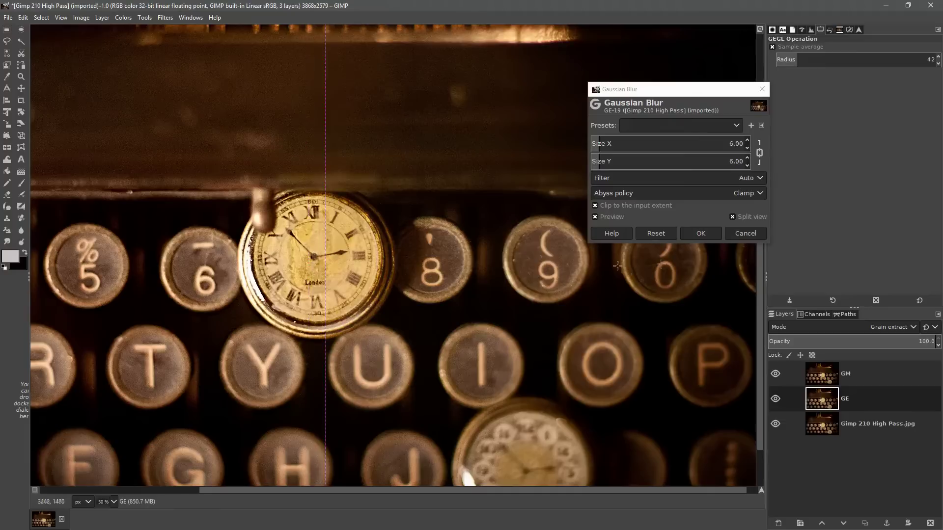
click(699, 235)
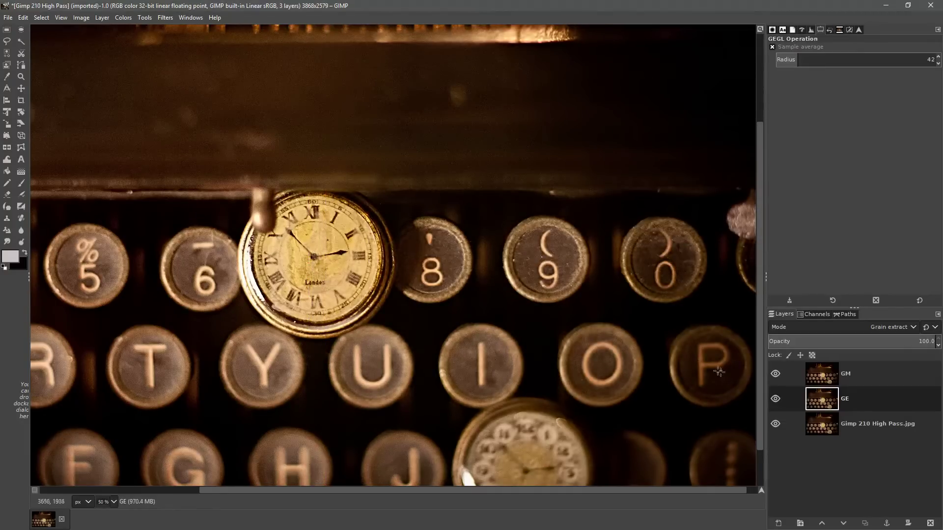
- Delete the GM layer and create a new layer from visible
click(870, 383)
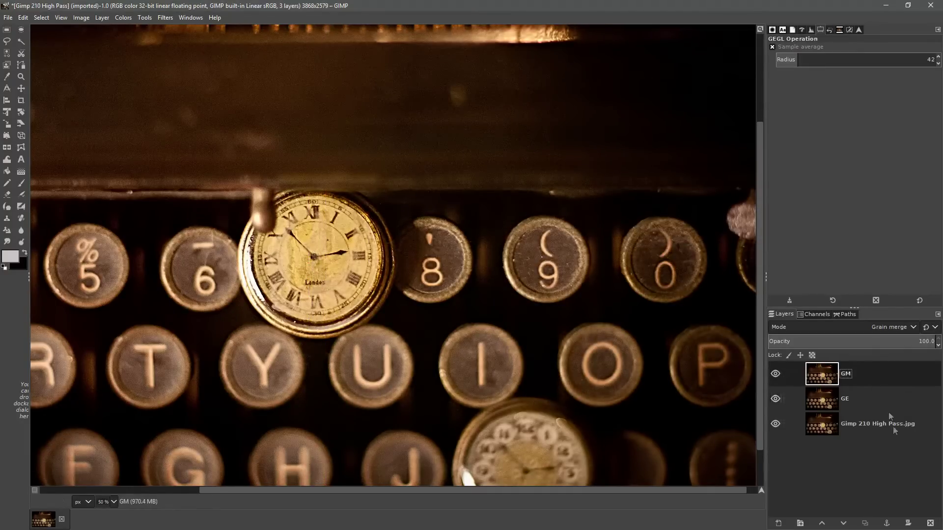
click(930, 523)
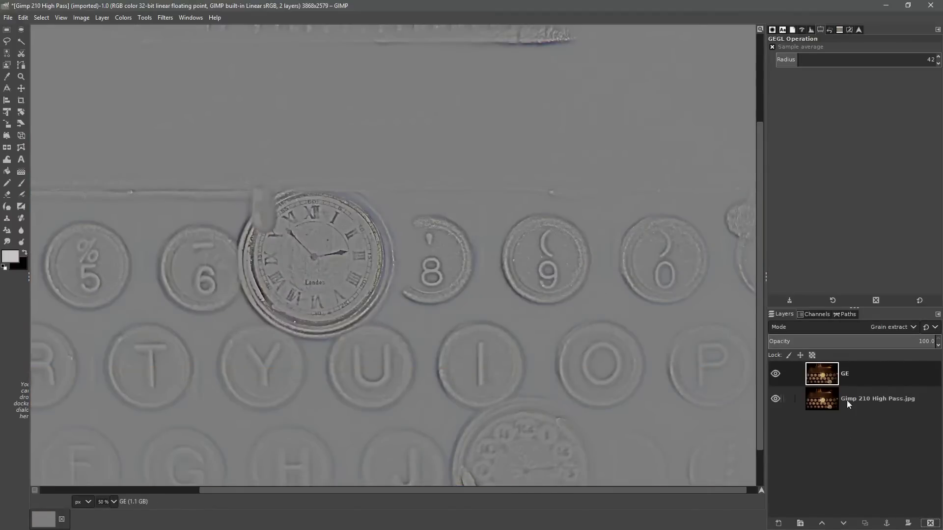
right_click(872, 376)
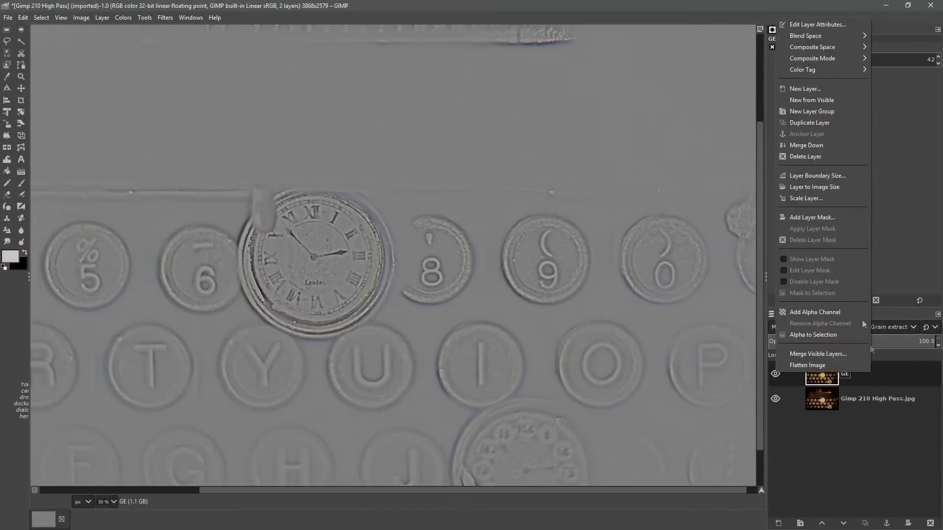
click(798, 101)
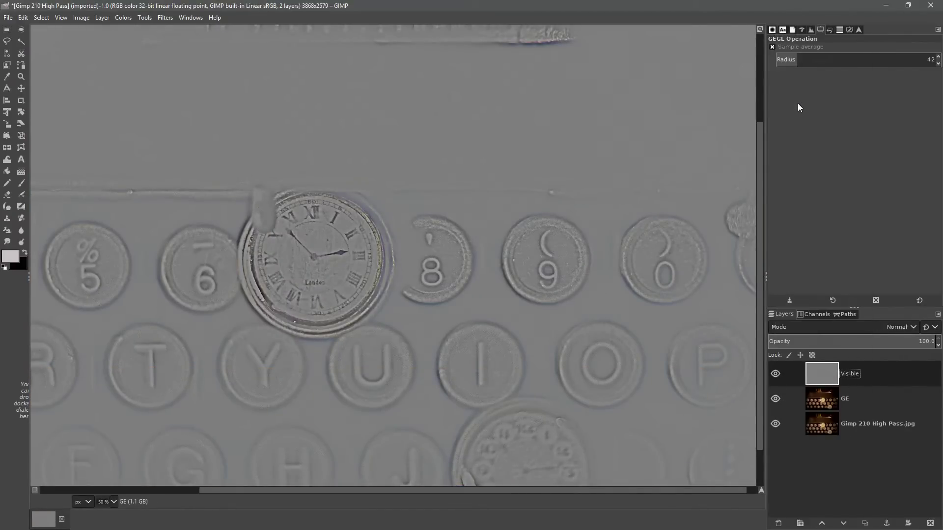
- Delete the GE layer and select the new Visible layer
click(862, 398)
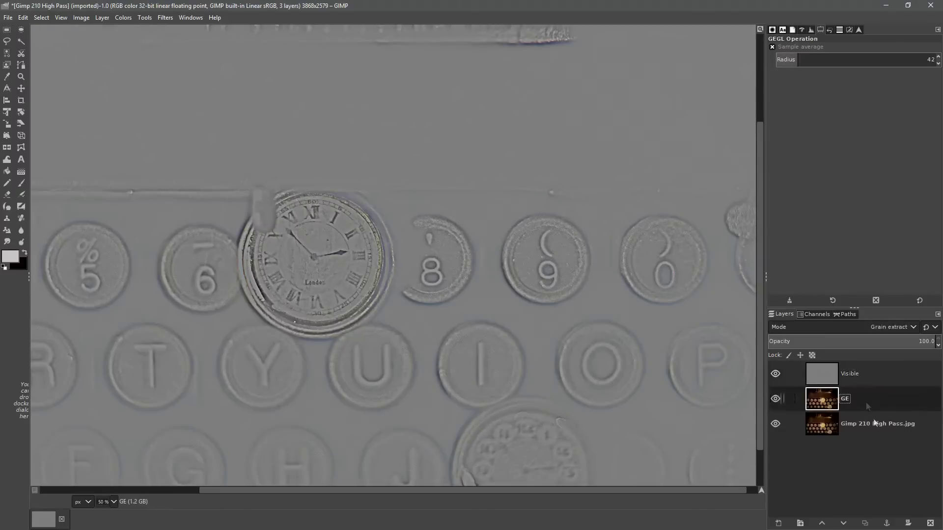
click(930, 524)
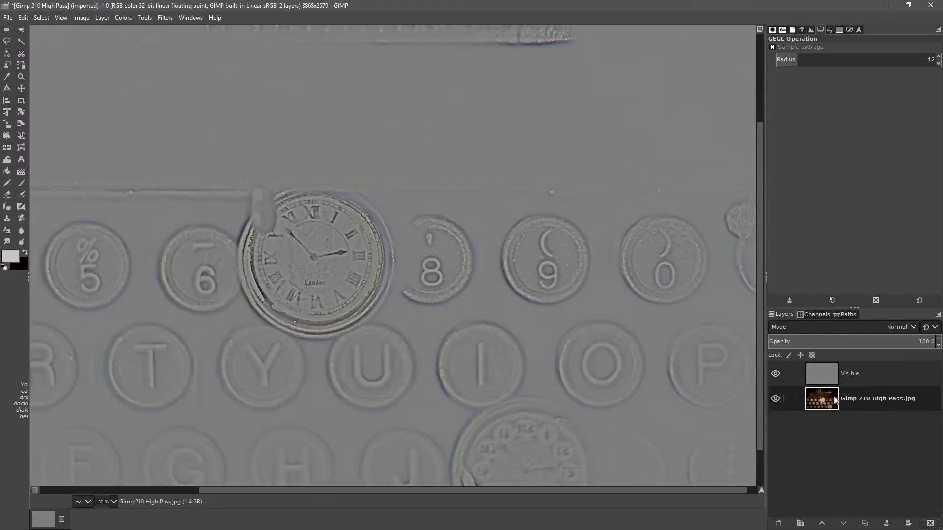
click(837, 373)
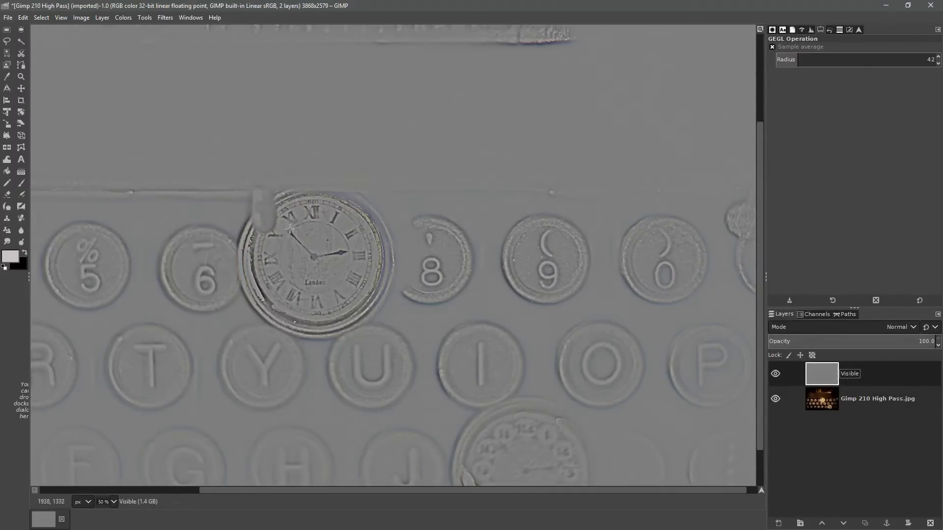
drag(316, 250, 346, 258)
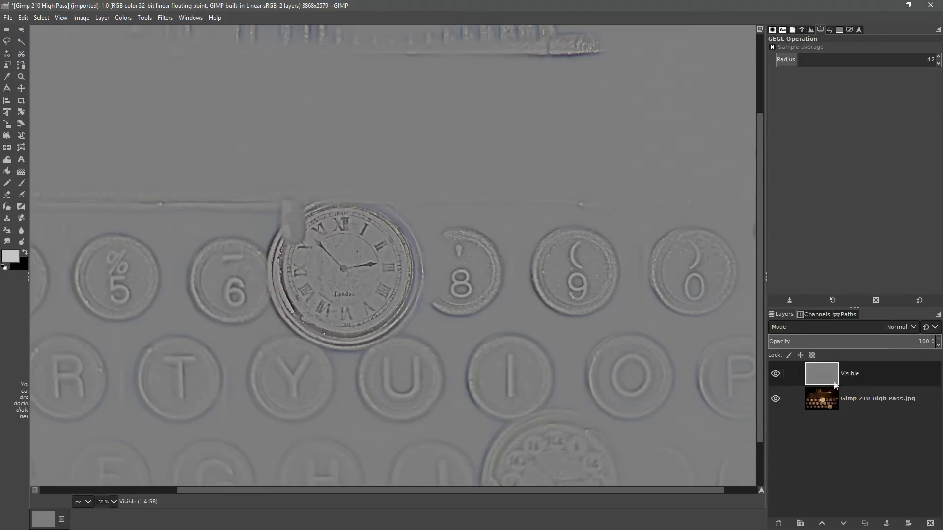
click(817, 326)
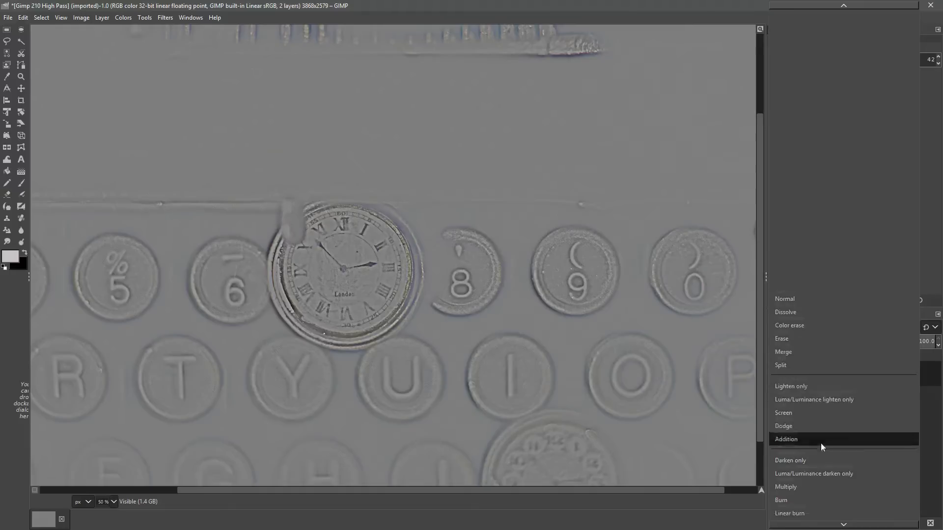
- Set the Visible layer's blend mode to Grain merge and zoom in on the clock
scroll(820, 443, down, 5)
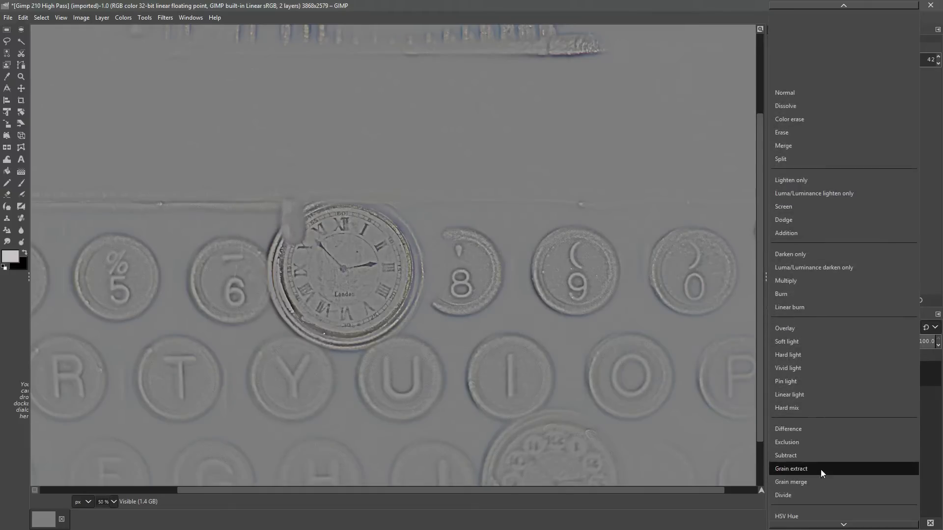
scroll(821, 469, down, 1)
click(821, 450)
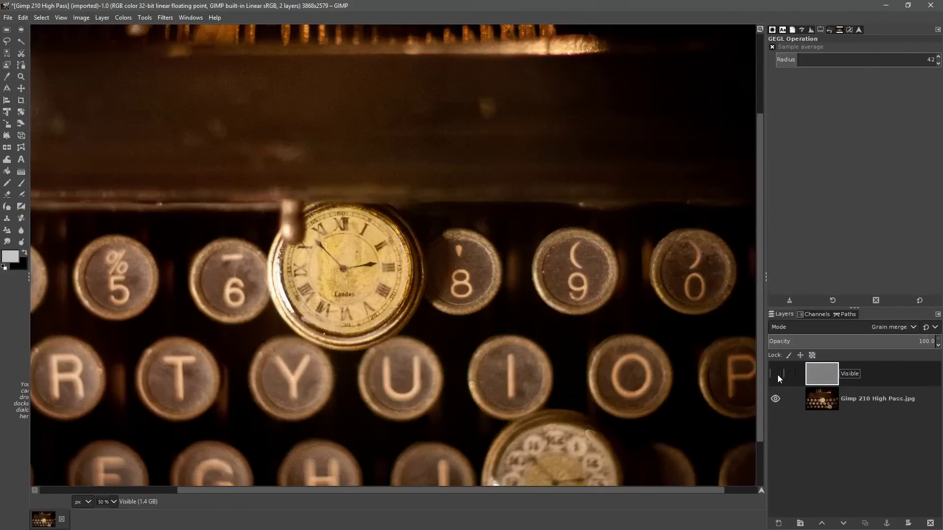
drag(433, 269, 457, 261)
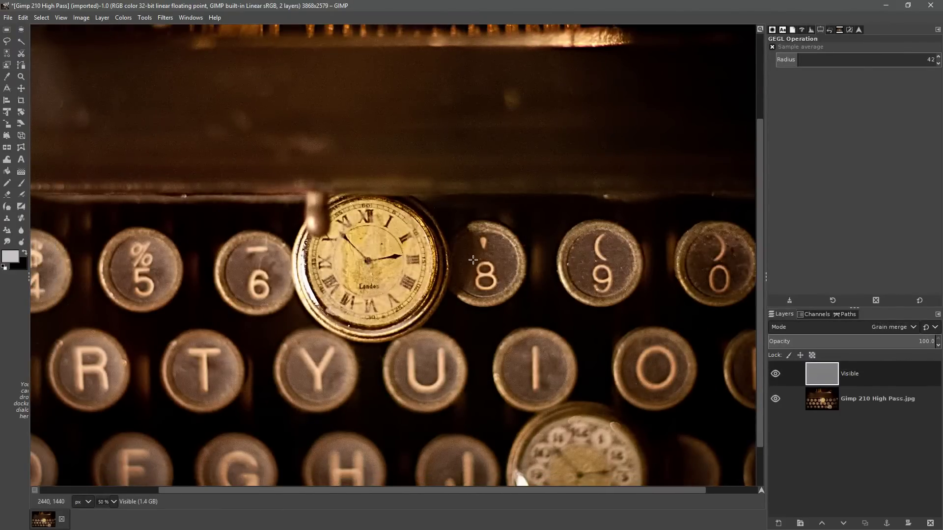
scroll(473, 260, up, 1)
scroll(658, 333, up, 1)
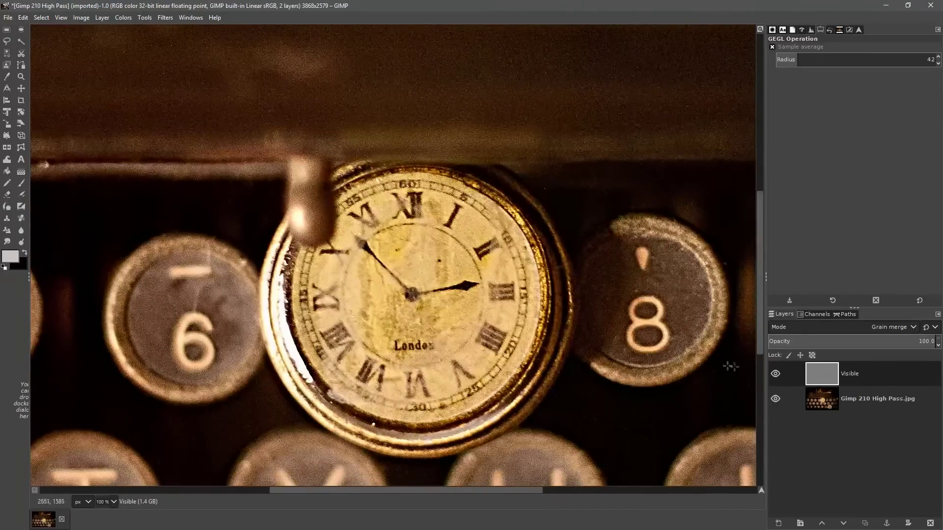
- Toggle the Visible layer off and on to compare the sharpened clock face
click(774, 375)
click(775, 375)
click(774, 375)
click(774, 376)
drag(579, 319, 568, 313)
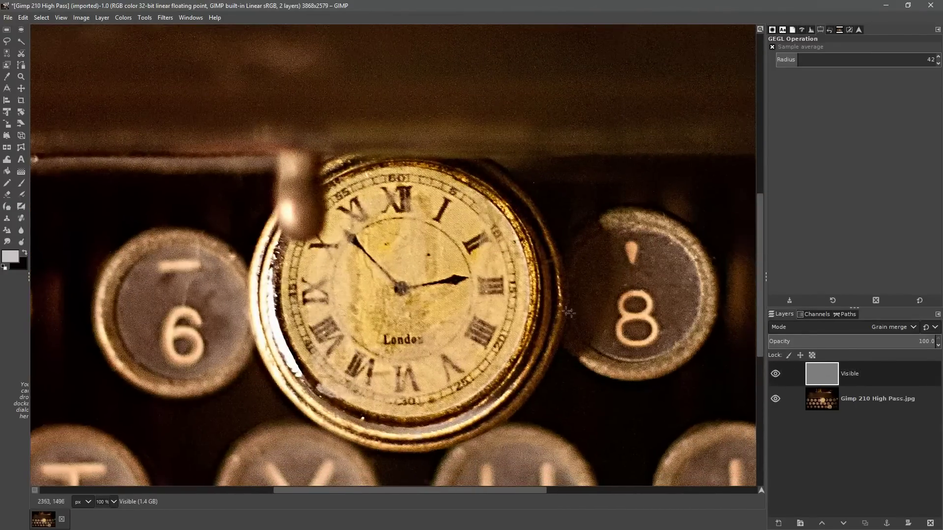
scroll(504, 286, up, 3)
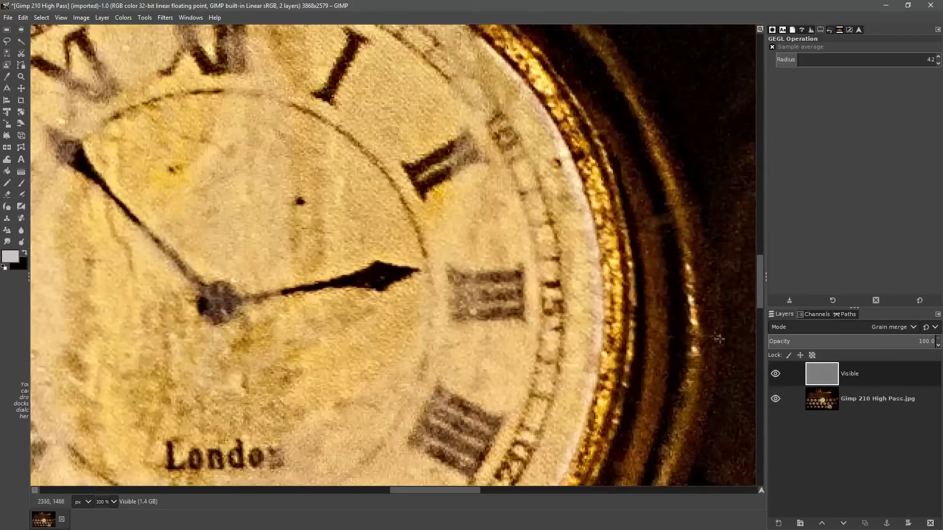
click(775, 374)
click(774, 375)
click(776, 375)
click(775, 374)
click(123, 18)
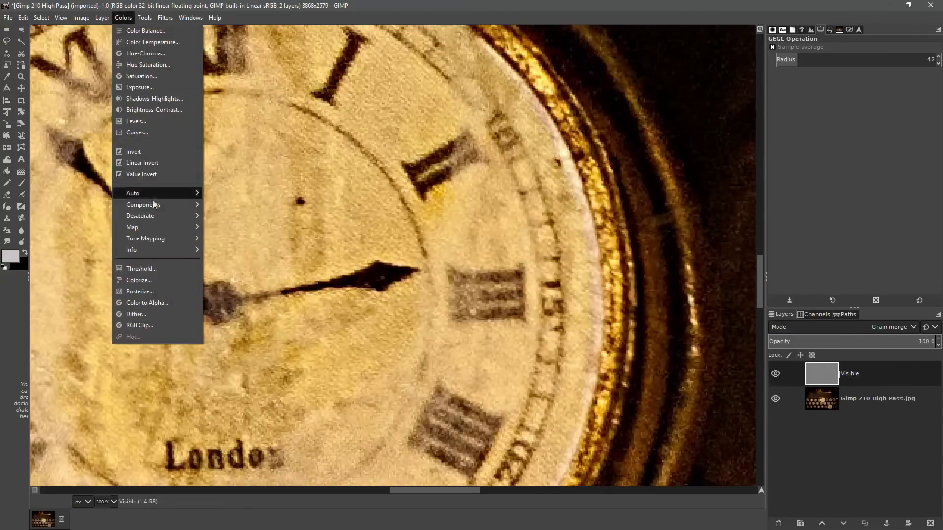
- Desaturate the Visible layer using Lightness (HSL) mode
mouse_move(153, 218)
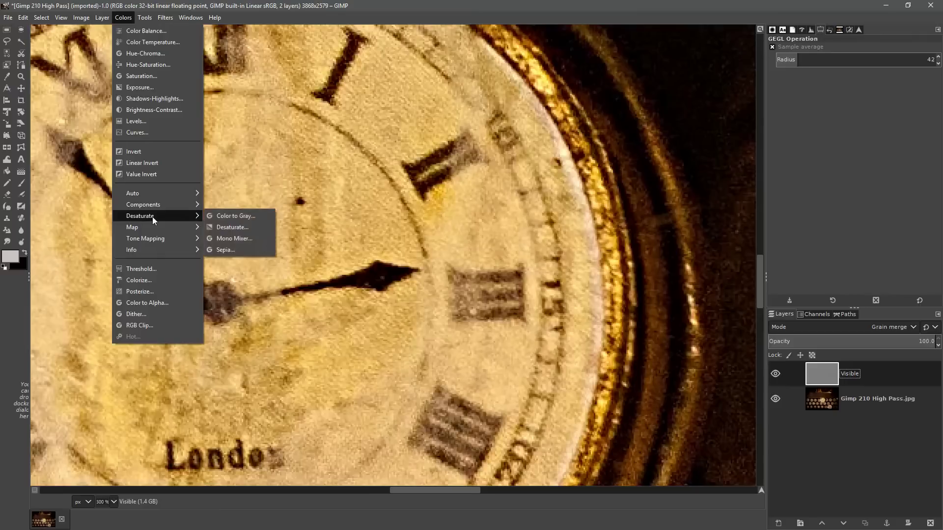
click(233, 228)
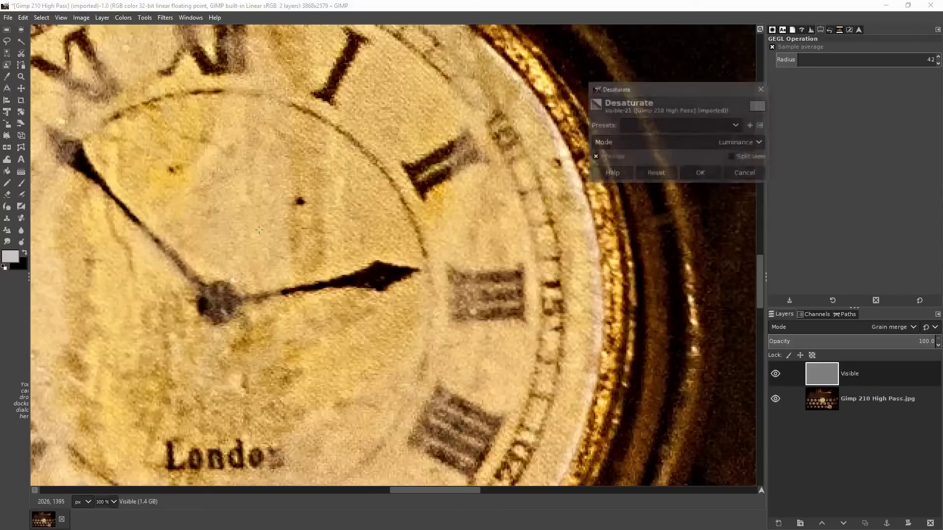
click(630, 145)
click(624, 170)
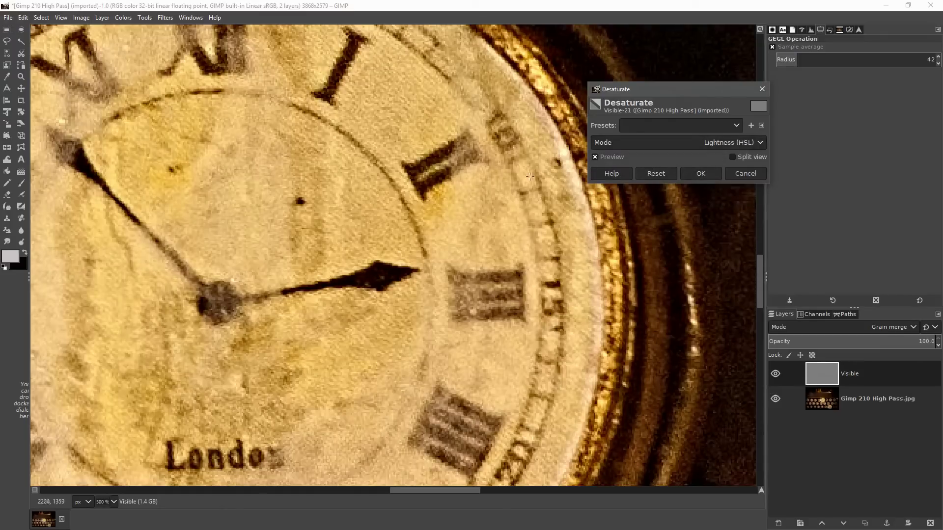
click(704, 176)
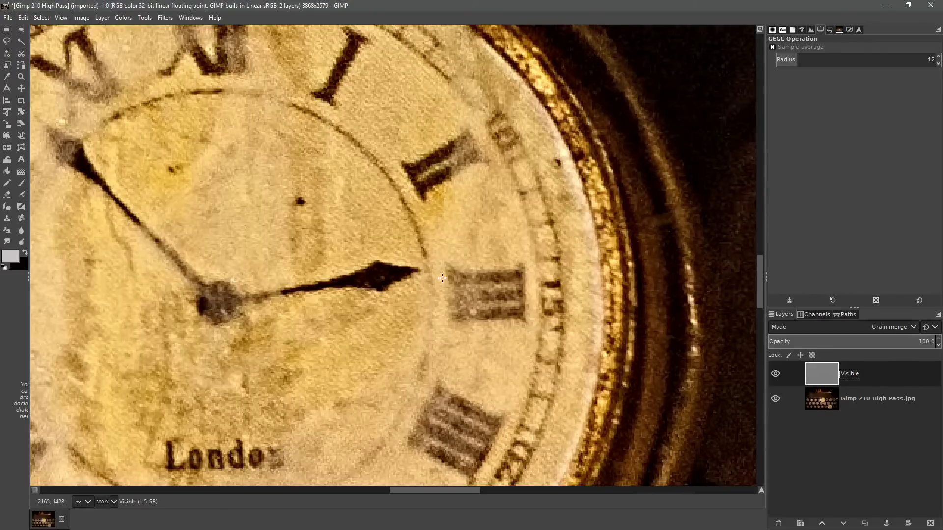
scroll(395, 265, down, 2)
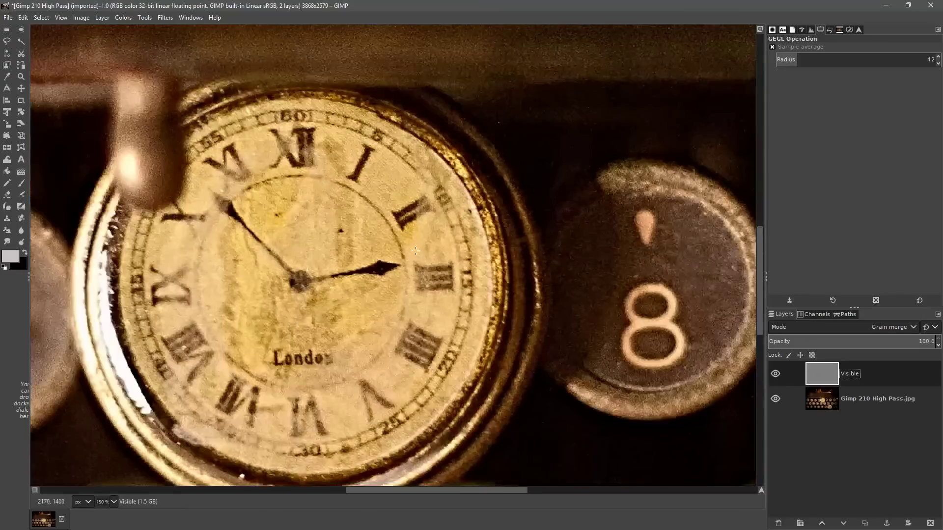
- Toggle the Visible layer off and on to compare the whole watch
drag(402, 284, 464, 243)
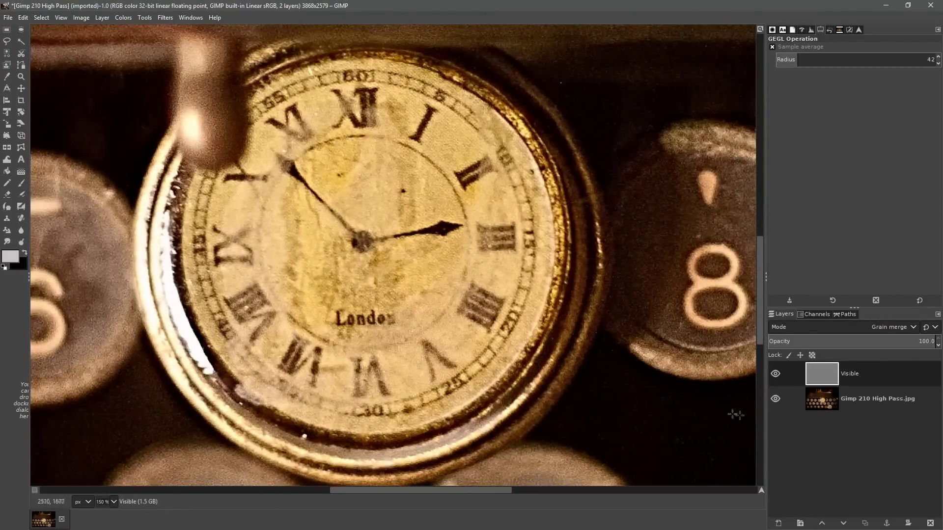
click(775, 375)
click(776, 375)
click(776, 375)
click(776, 375)
- Try Overlay, Soft light and Hard light, then settle on Linear light for the Visible layer
click(826, 329)
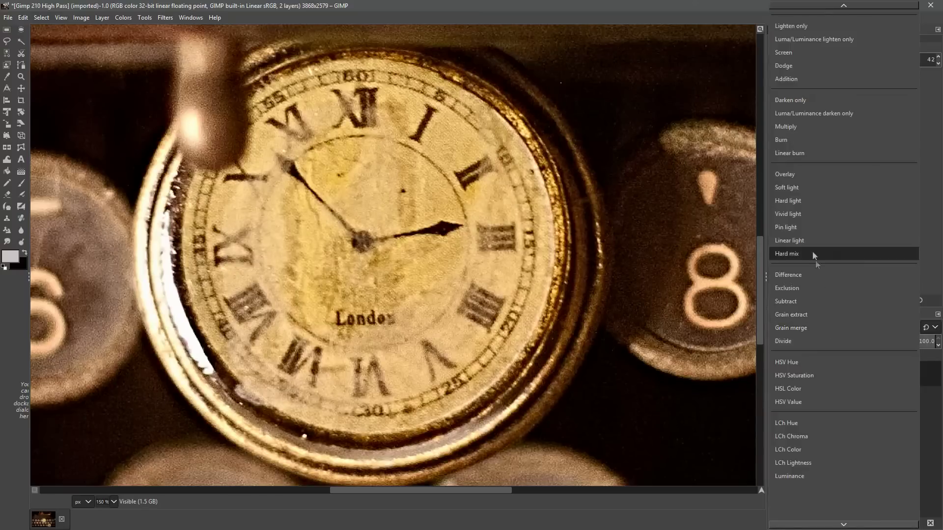
click(799, 173)
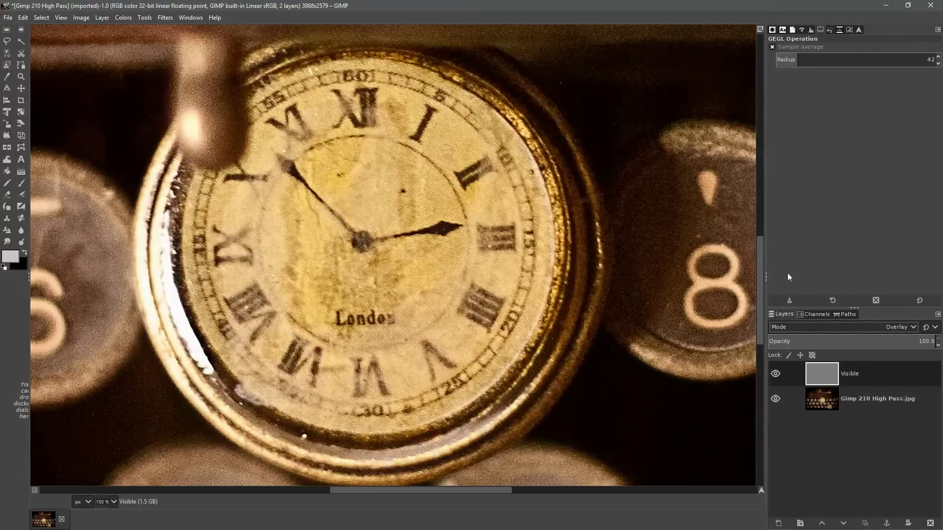
scroll(814, 323, down, 1)
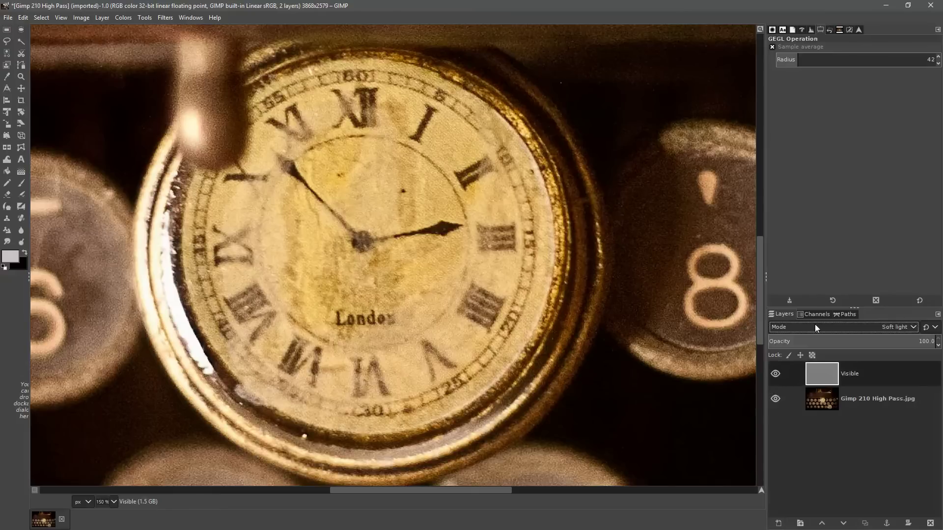
click(814, 324)
click(796, 350)
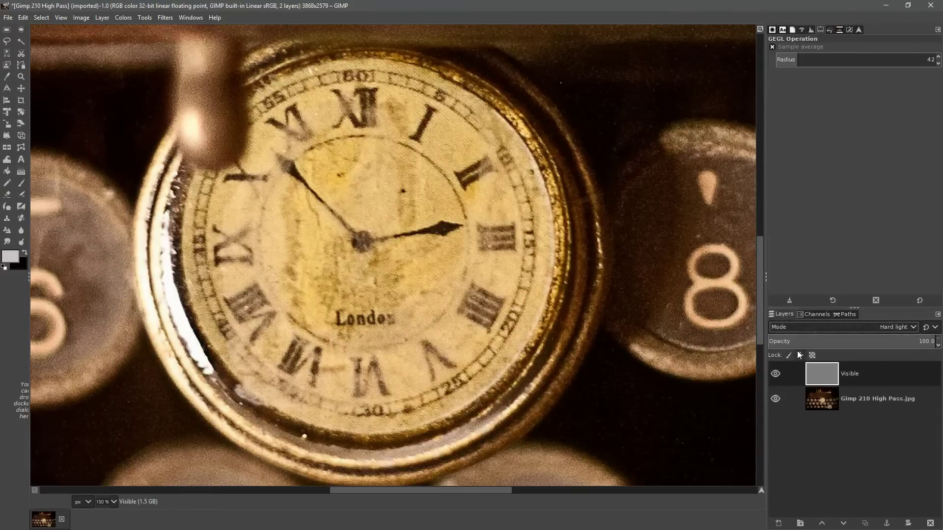
click(806, 327)
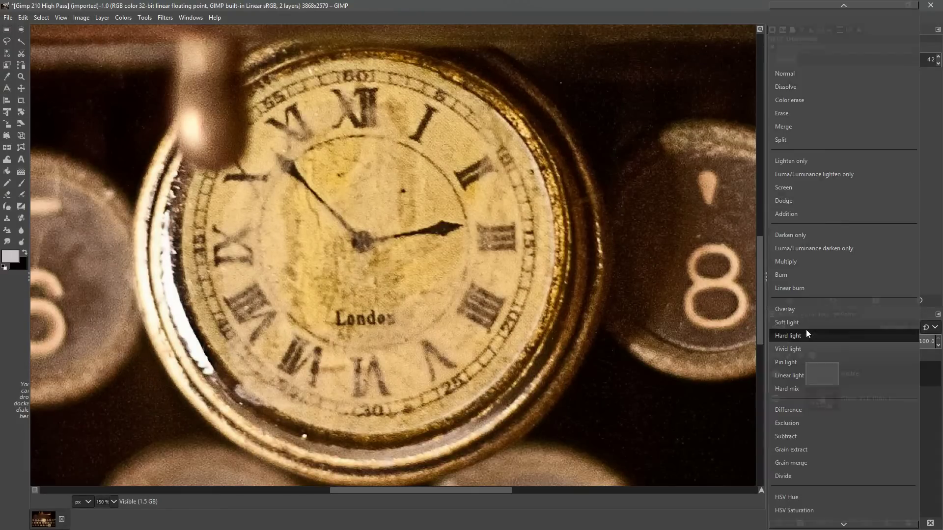
click(789, 377)
scroll(545, 276, down, 3)
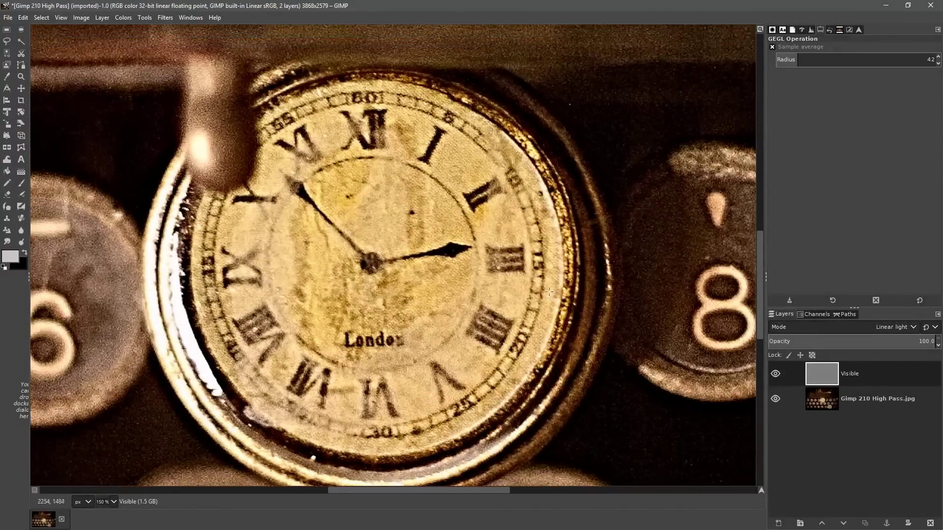
scroll(551, 277, down, 1)
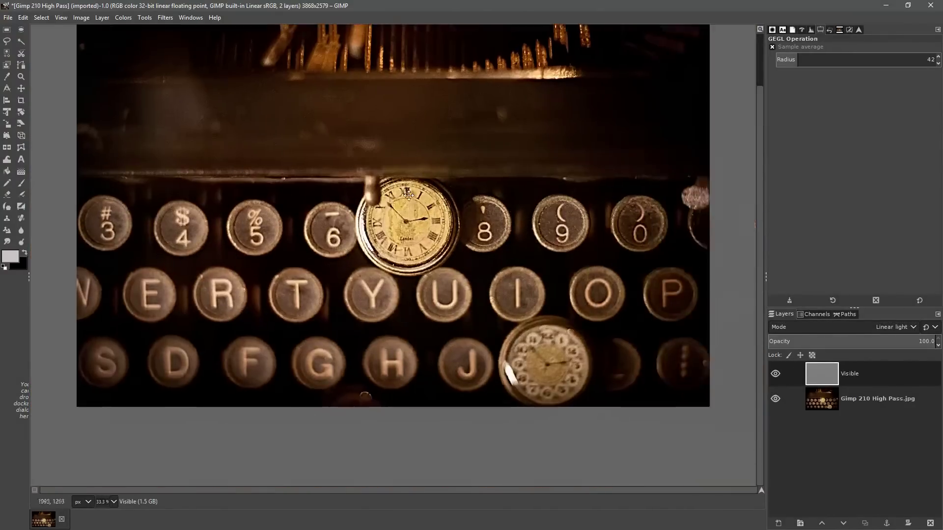
drag(450, 244, 457, 277)
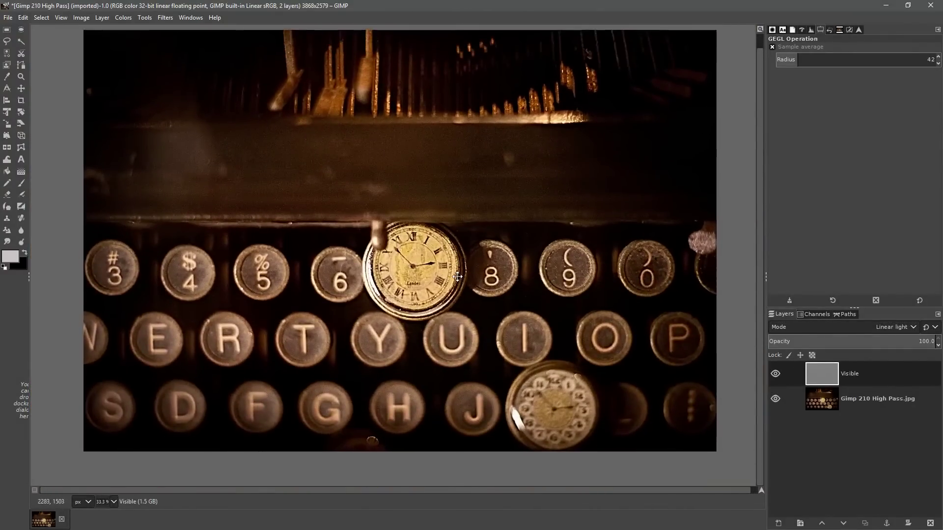
- Lower the Visible layer's contrast to -0.105 with Brightness-Contrast
click(124, 18)
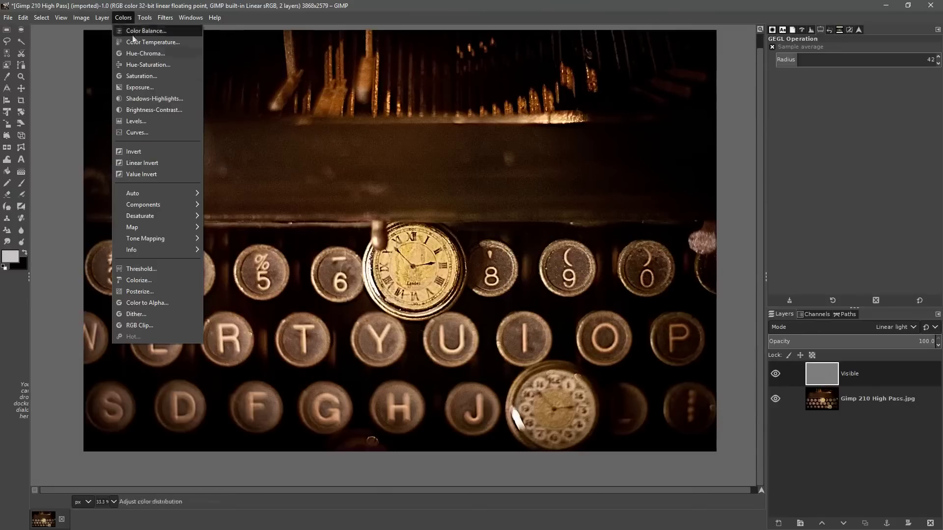
click(141, 111)
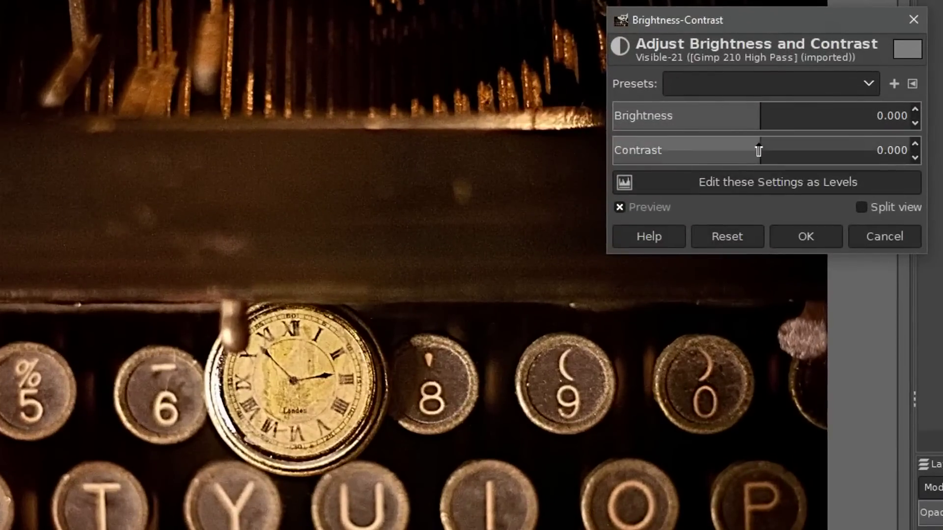
drag(677, 138, 749, 170)
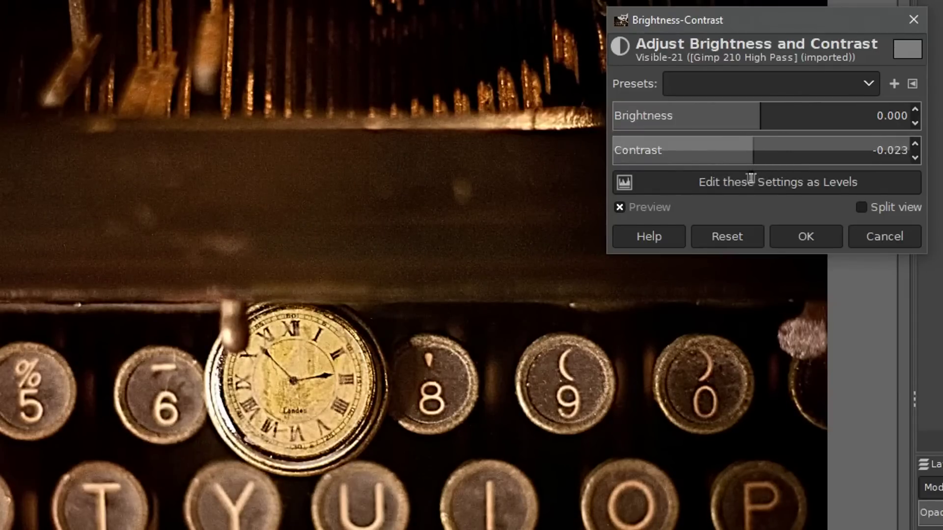
drag(720, 178, 730, 175)
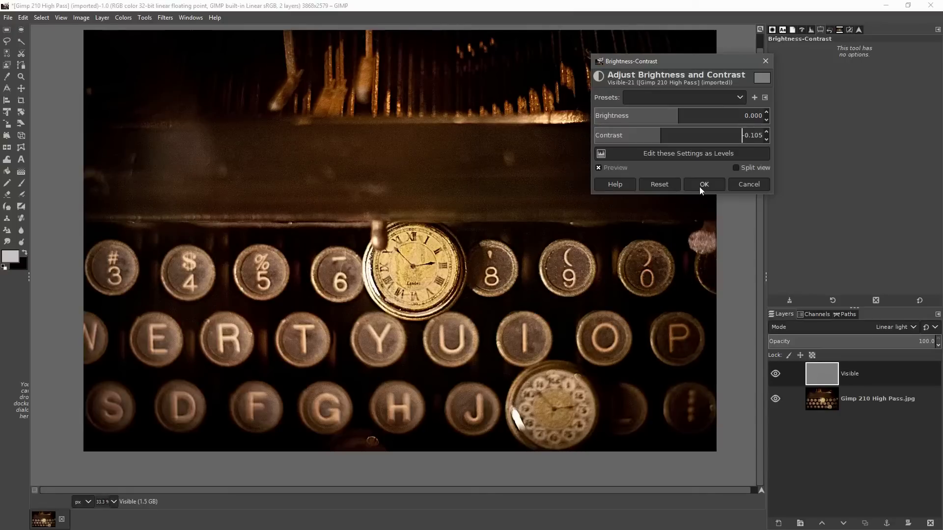
click(703, 185)
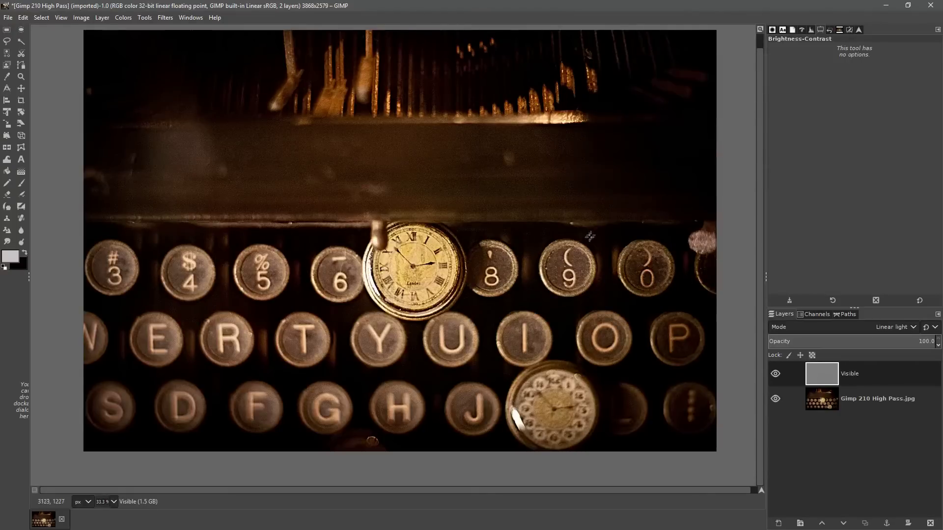
- Toggle the sharpening layer to compare, then flatten the image into a single layer
scroll(614, 320, up, 3)
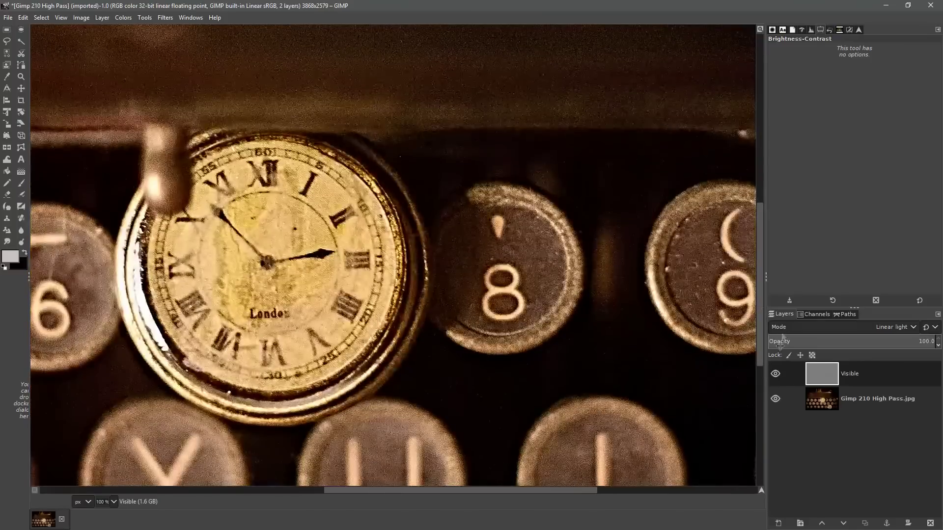
click(774, 376)
click(775, 375)
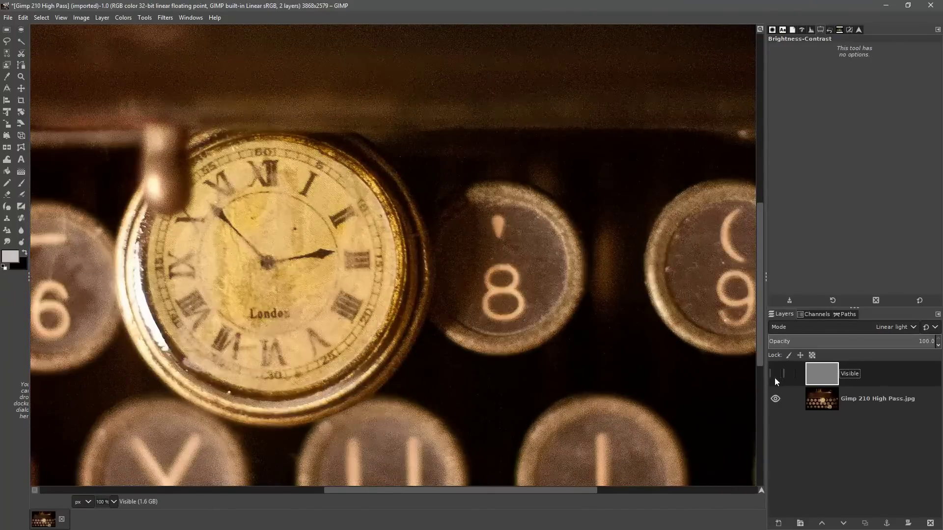
click(774, 376)
right_click(865, 376)
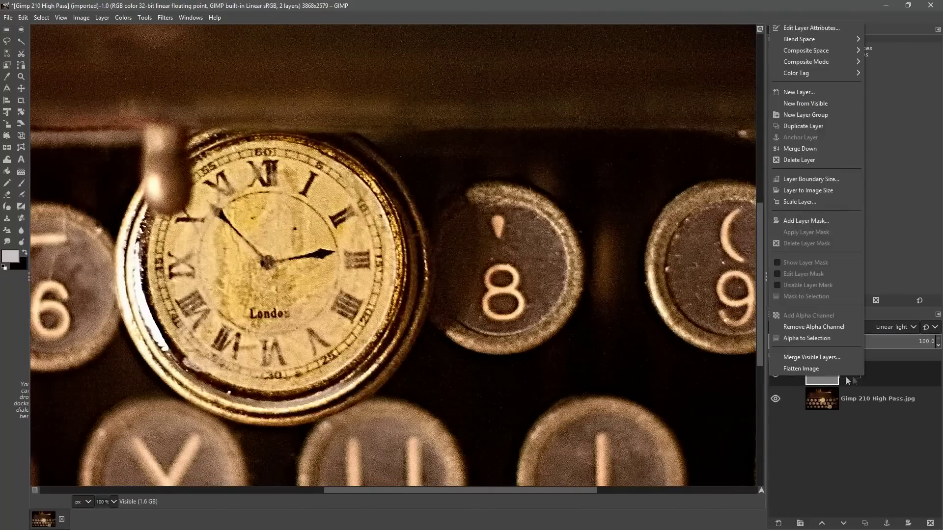
click(809, 369)
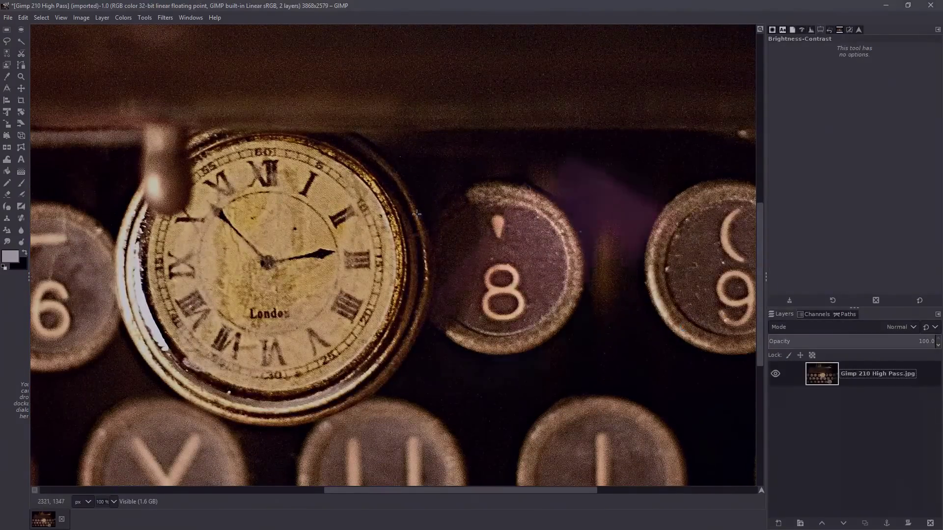